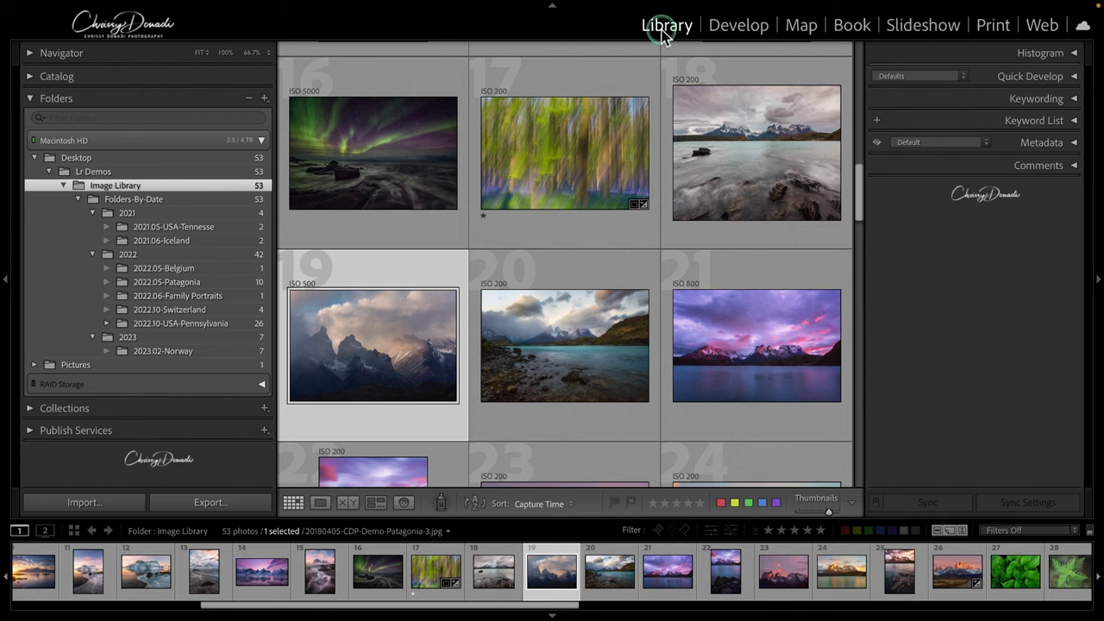
# Open the Import dialog for the EOS_DIGITAL card and set the 1002 photos to Copy as DNG
pyautogui.click(97, 503)
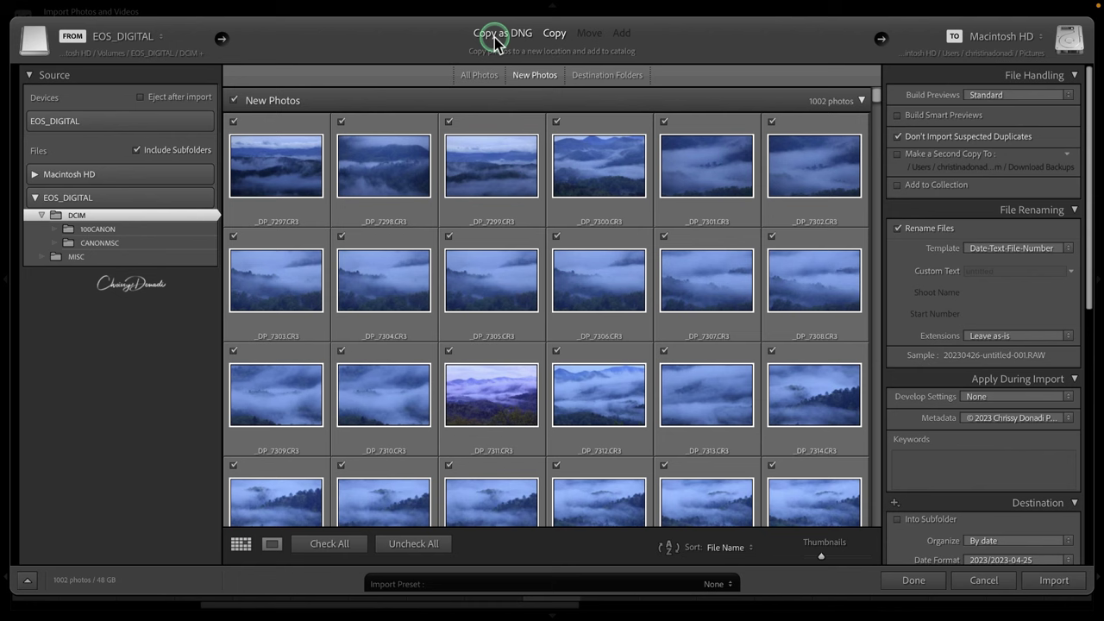
pyautogui.click(551, 36)
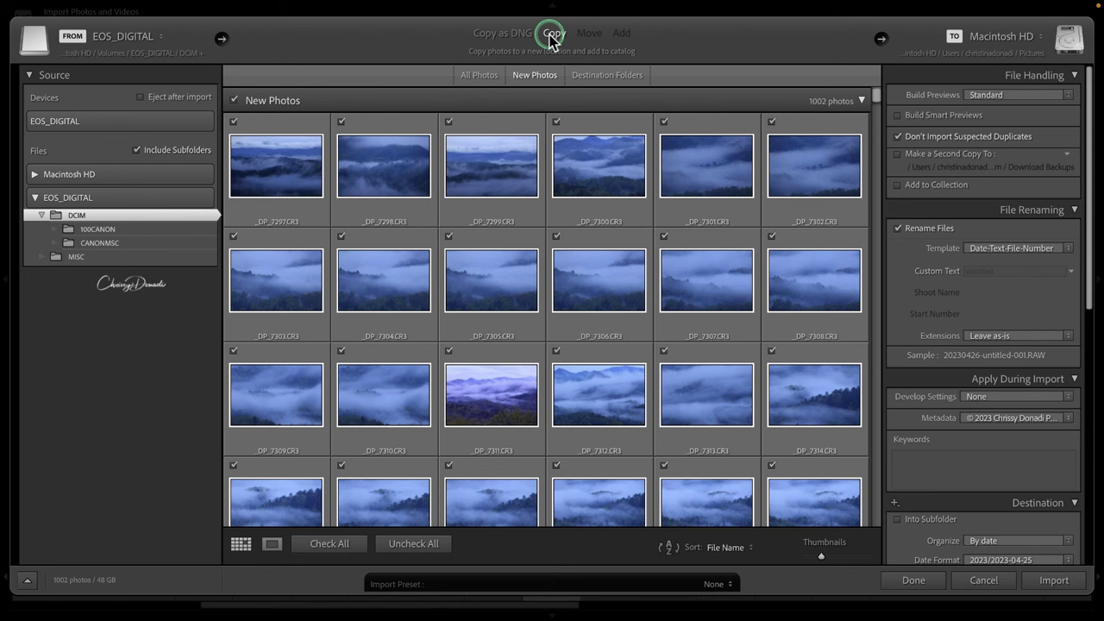
pyautogui.click(517, 36)
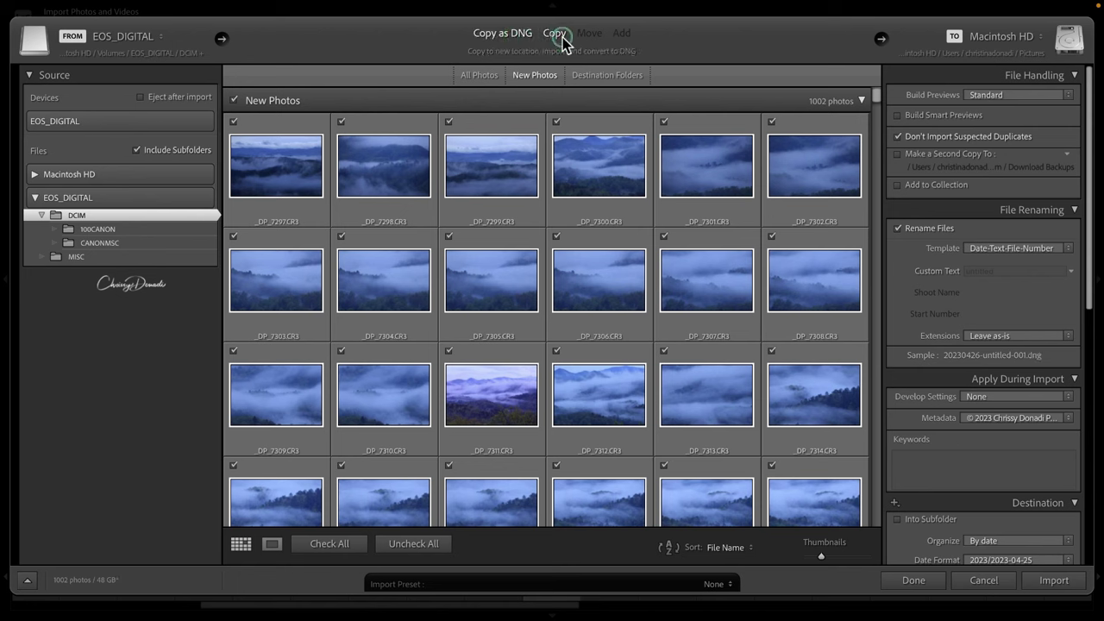
pyautogui.click(524, 36)
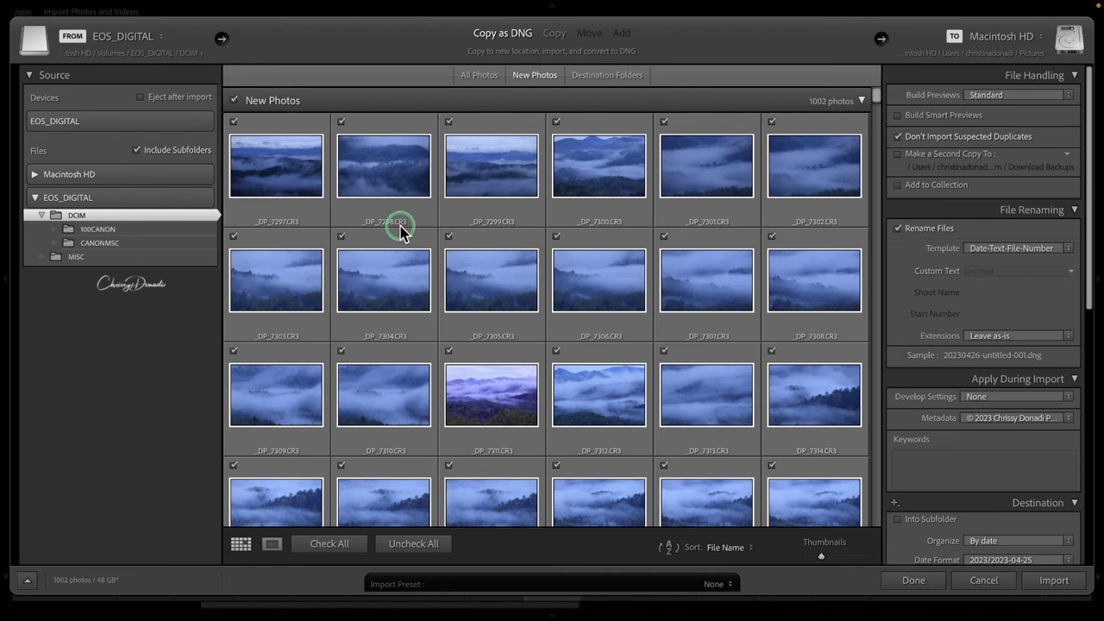
pyautogui.moveTo(401, 231)
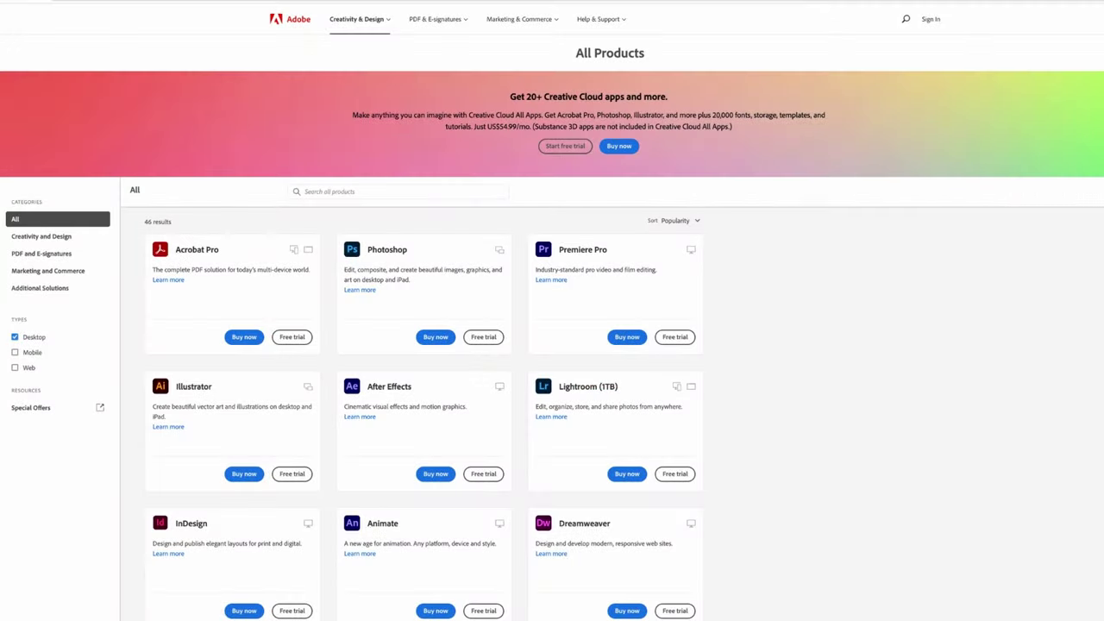
# Scroll down the Adobe All Products page until the Lightroom Classic card is visible
pyautogui.scroll(-2, 552, 345)
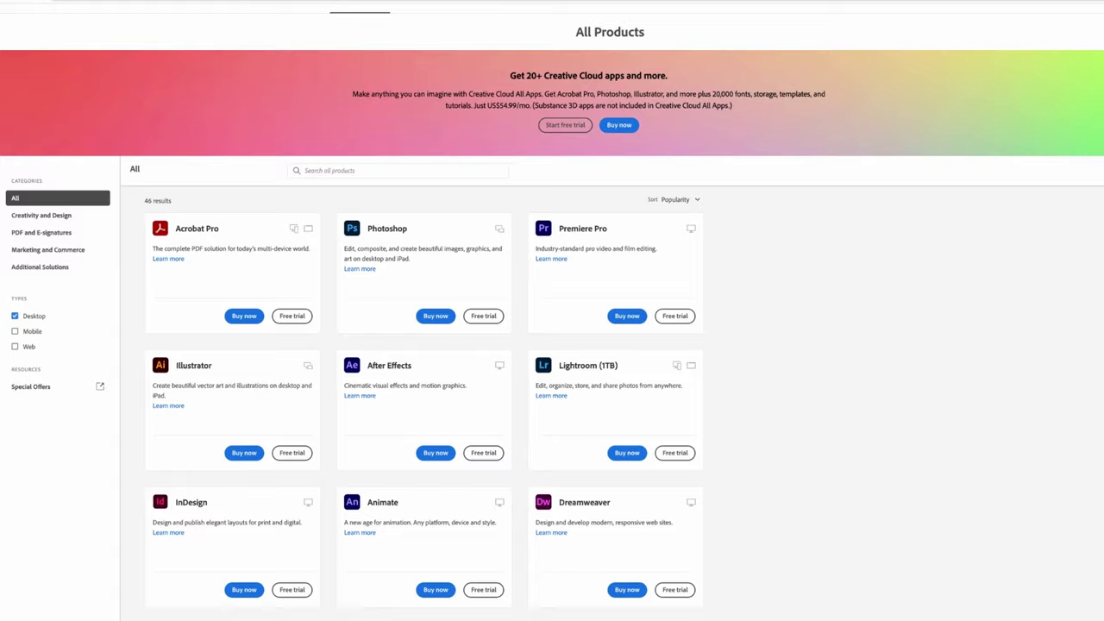
pyautogui.scroll(-3, 552, 345)
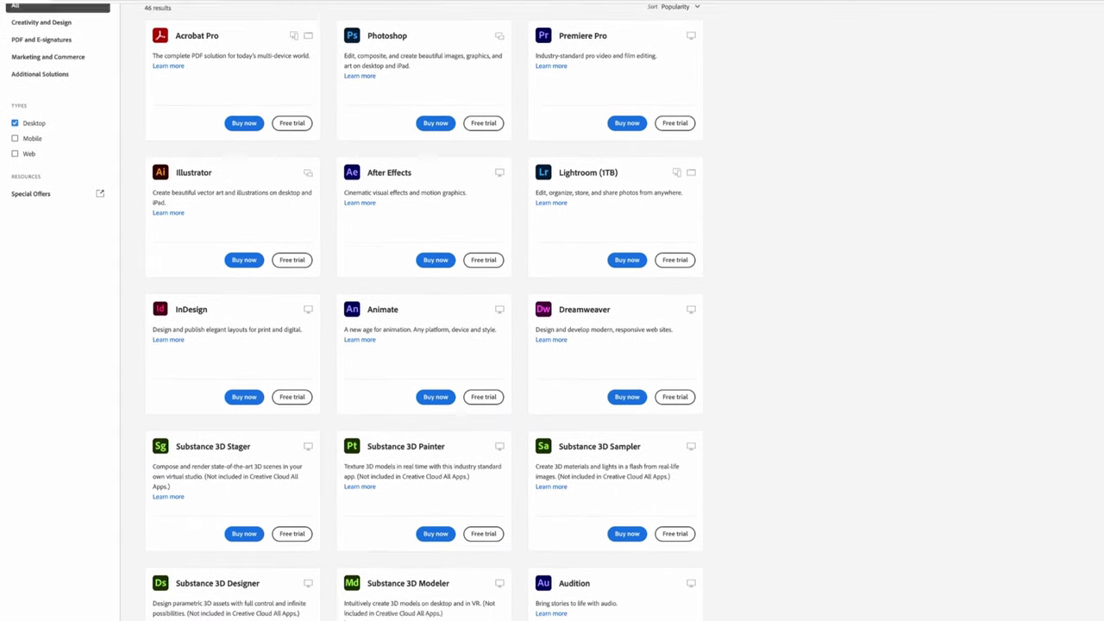
pyautogui.scroll(-4, 552, 345)
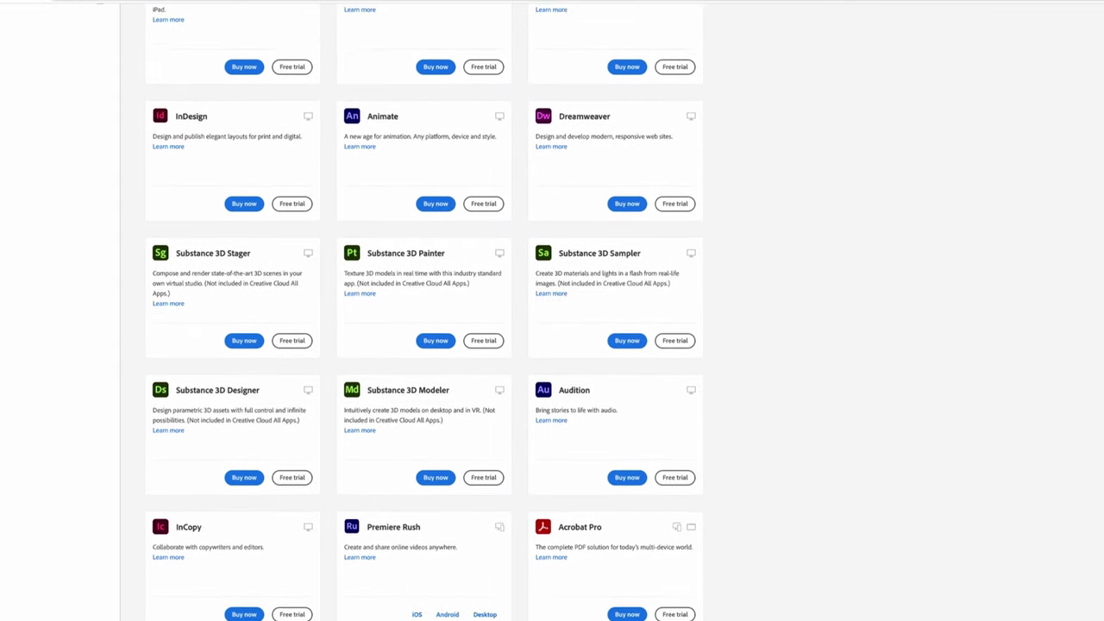
pyautogui.scroll(-3, 552, 345)
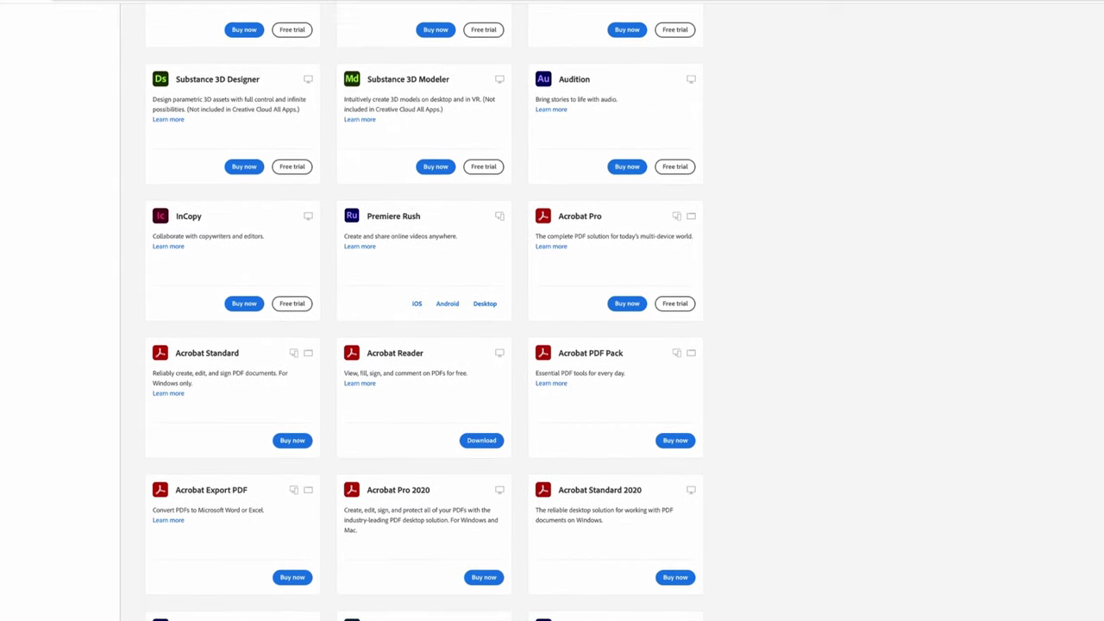
pyautogui.scroll(-1, 552, 345)
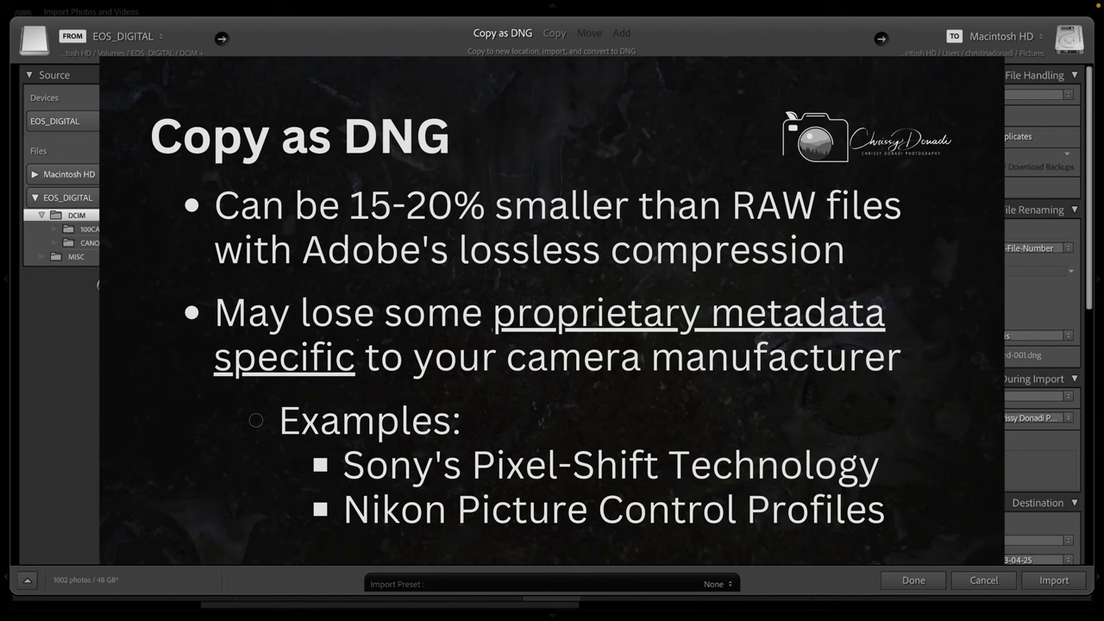
# Switch the import mode from Copy as DNG back to plain Copy to keep the original raw files
pyautogui.click(556, 33)
pyautogui.click(556, 35)
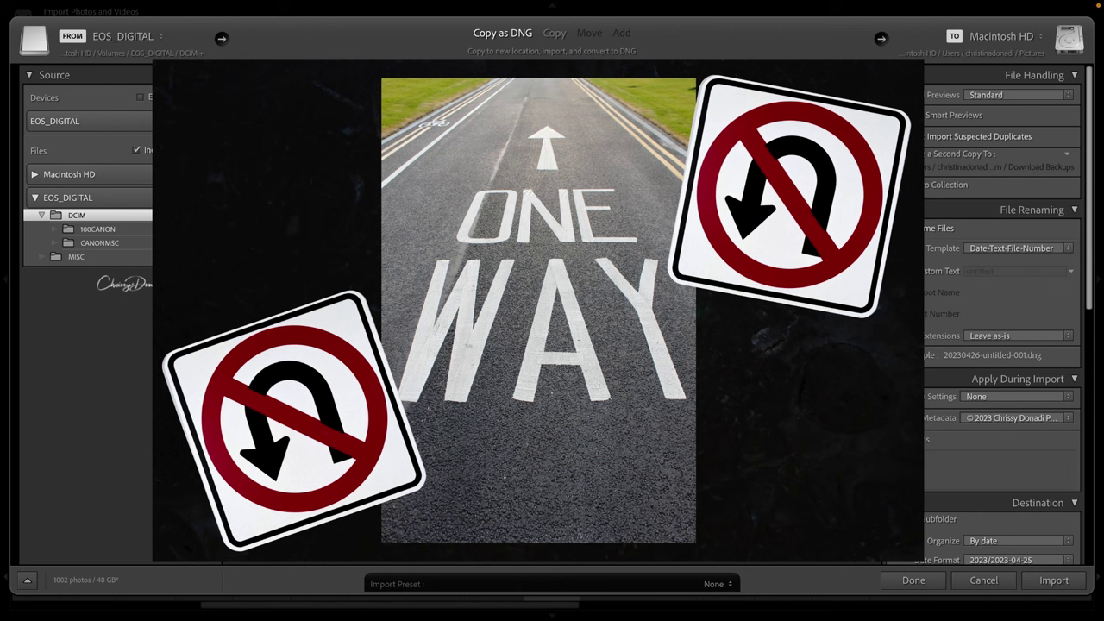
pyautogui.click(557, 34)
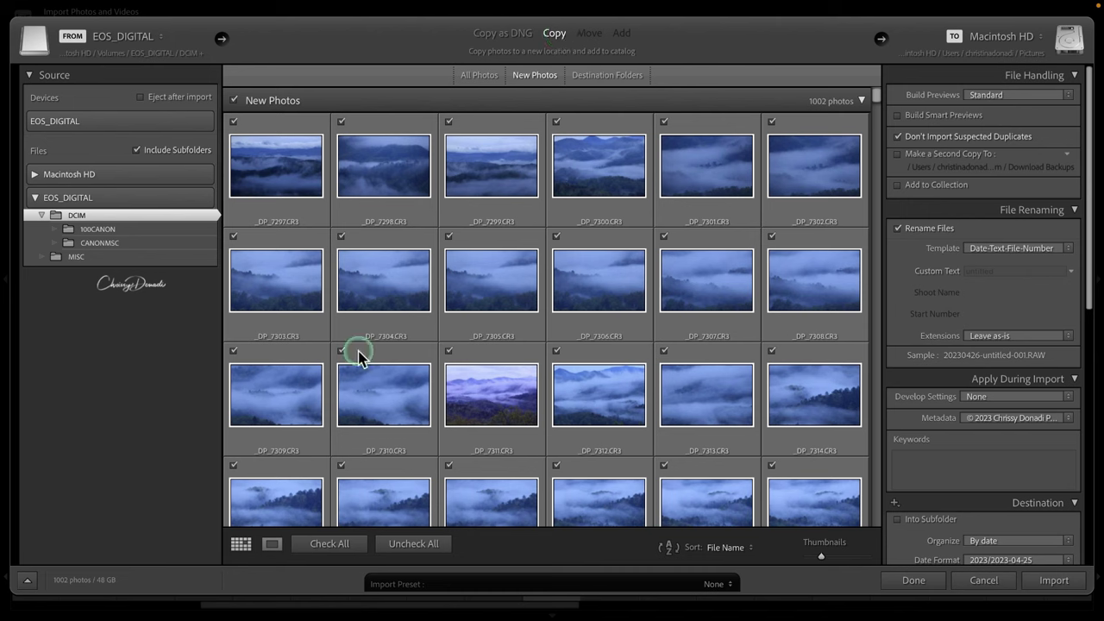
# Scroll the Import dialog's right panel to the Destination section showing dated Pictures/2023 folders
pyautogui.moveTo(1092, 180); pyautogui.dragTo(1092, 409)
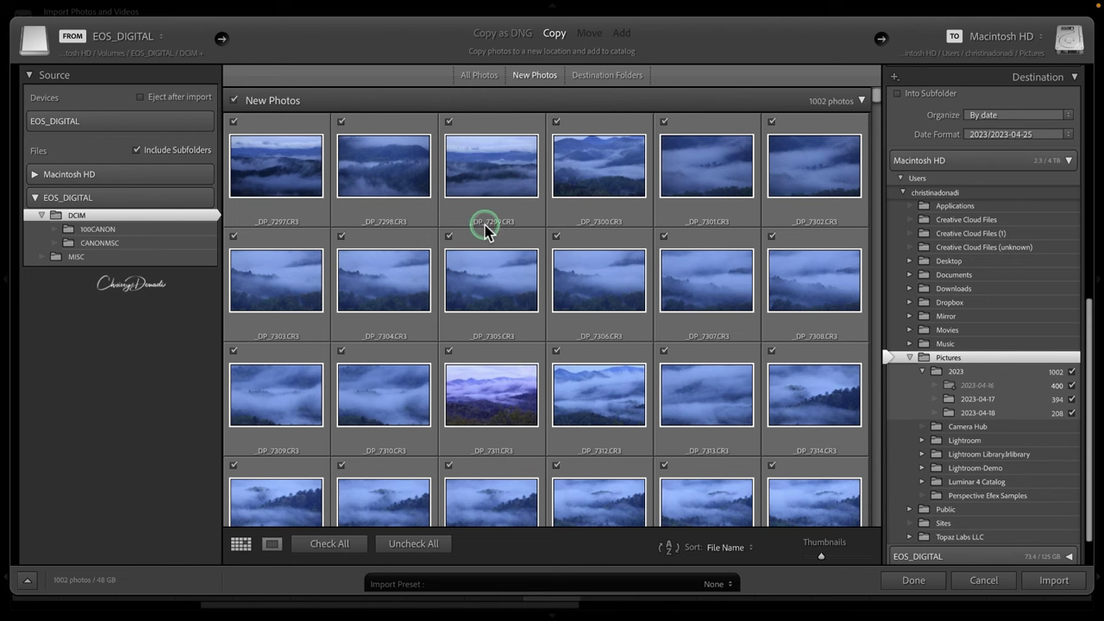
pyautogui.moveTo(485, 230)
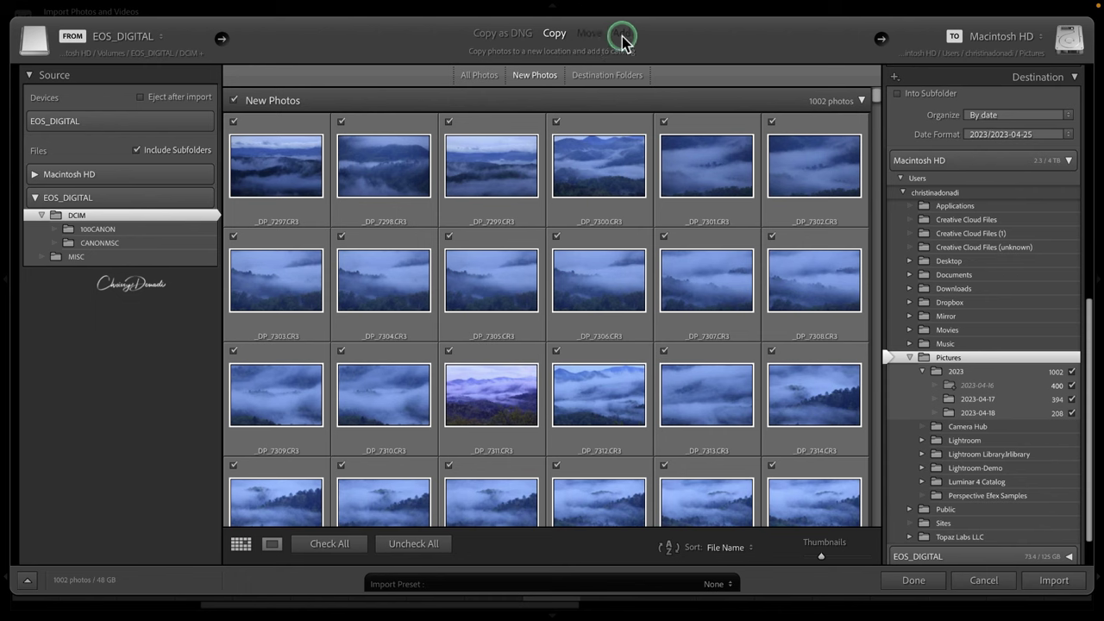
pyautogui.click(34, 175)
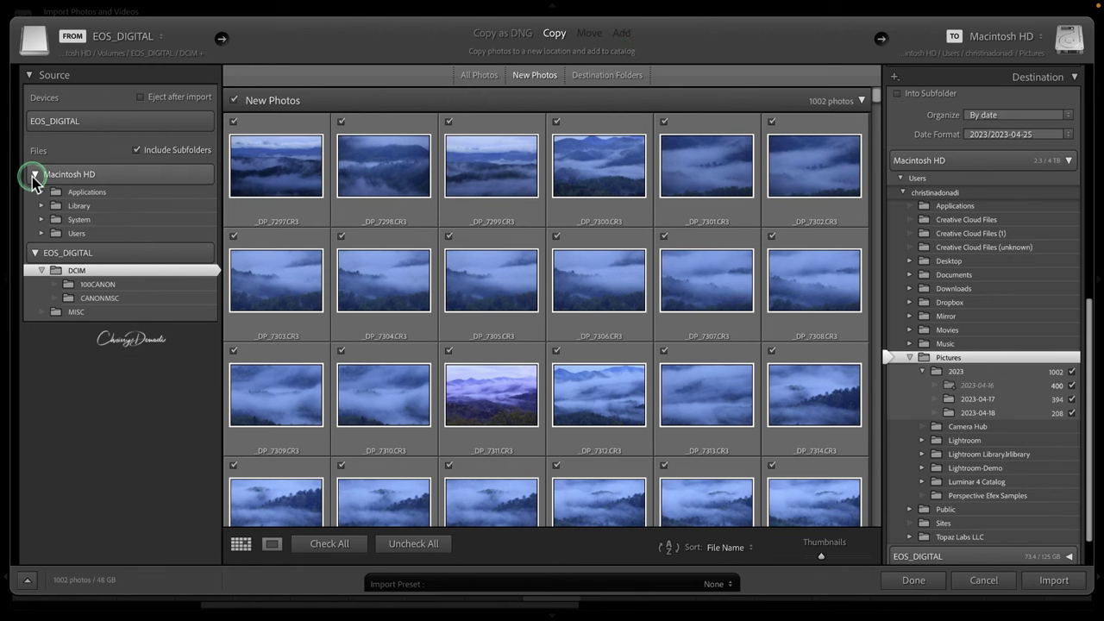
pyautogui.click(41, 234)
pyautogui.click(54, 248)
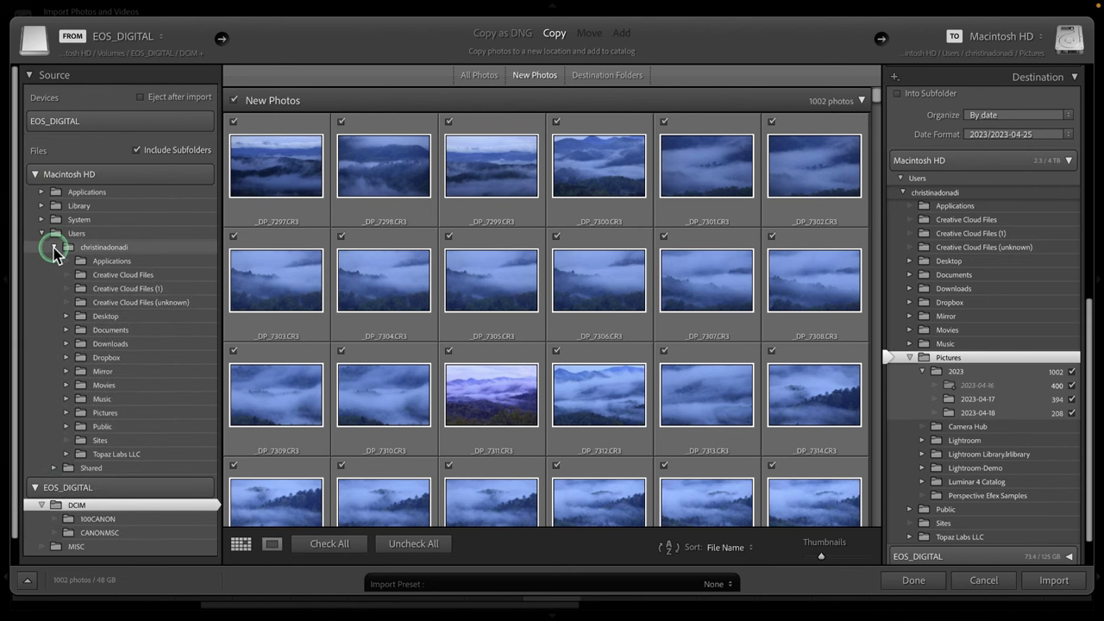
pyautogui.click(67, 316)
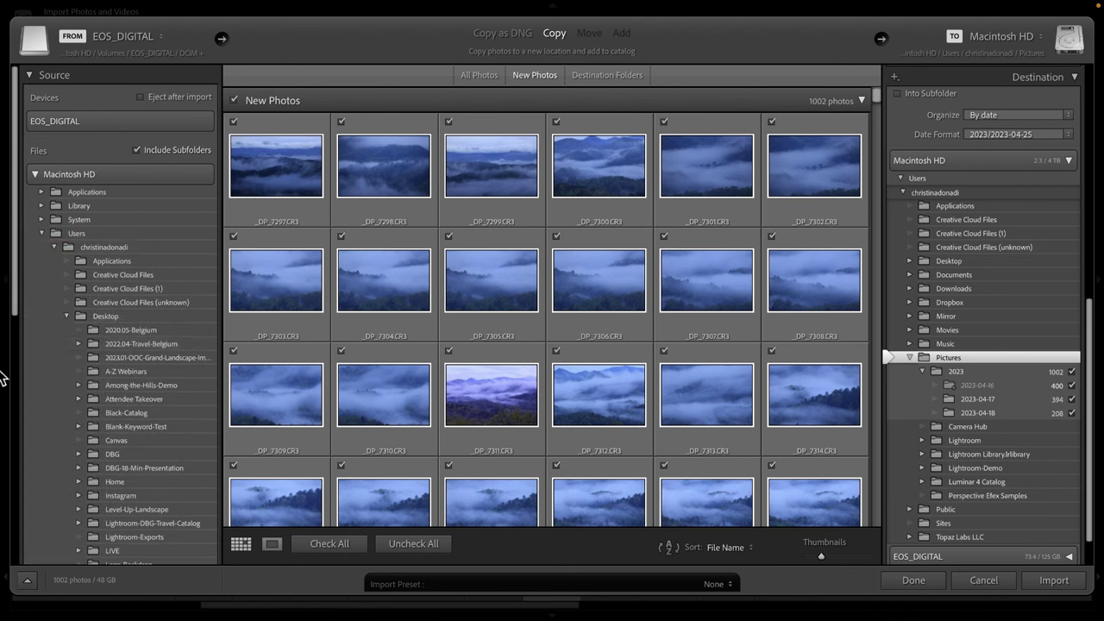
pyautogui.moveTo(18, 276); pyautogui.dragTo(4, 405)
pyautogui.click(131, 239)
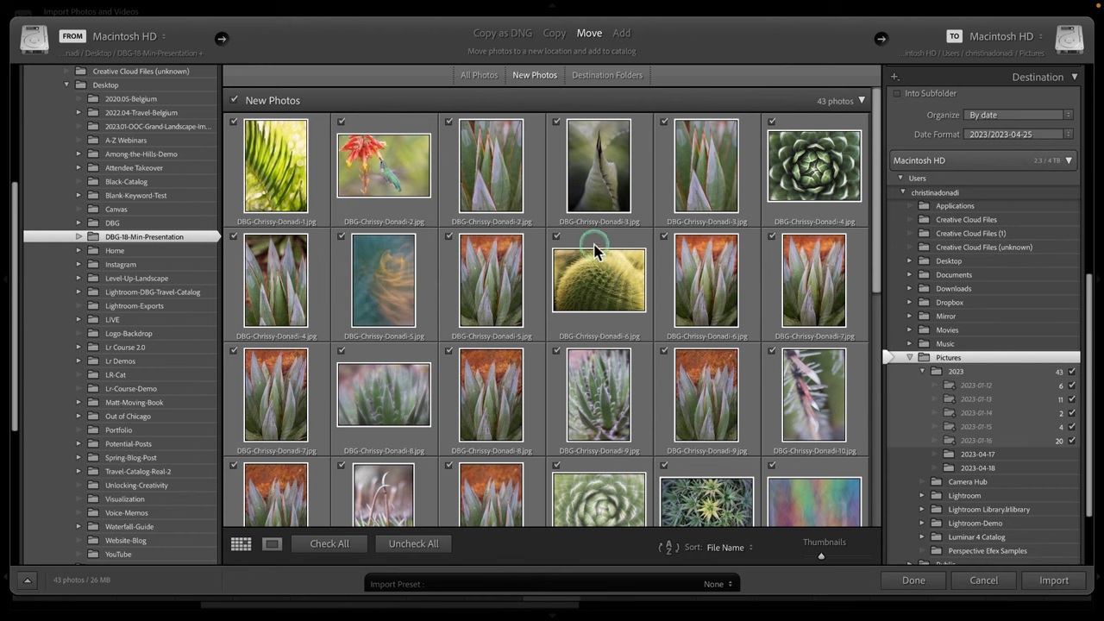
pyautogui.click(618, 35)
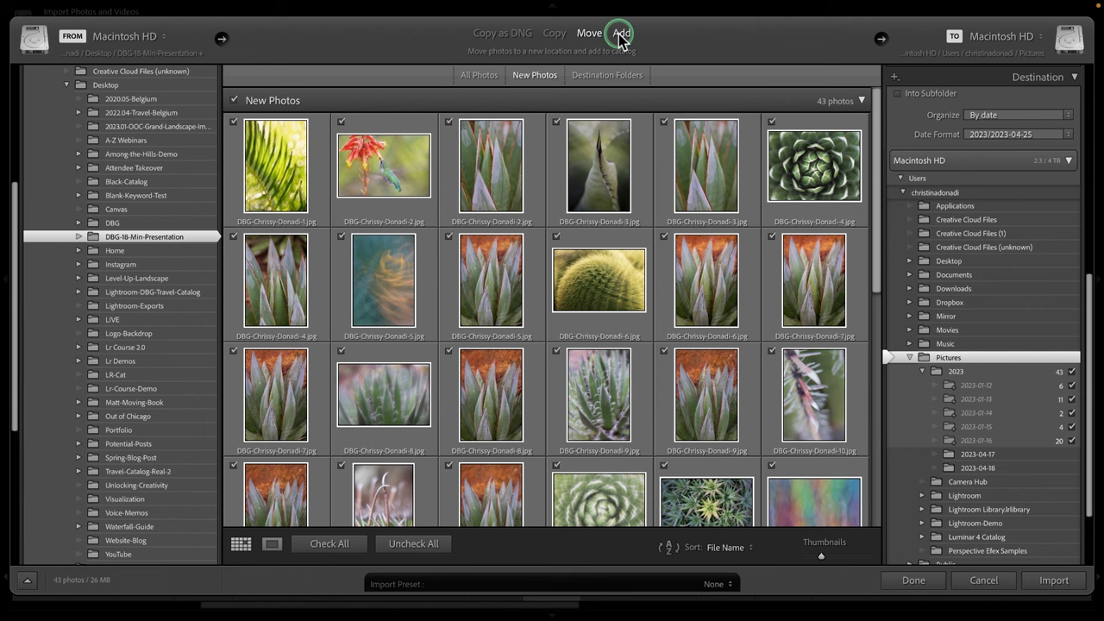
pyautogui.click(618, 34)
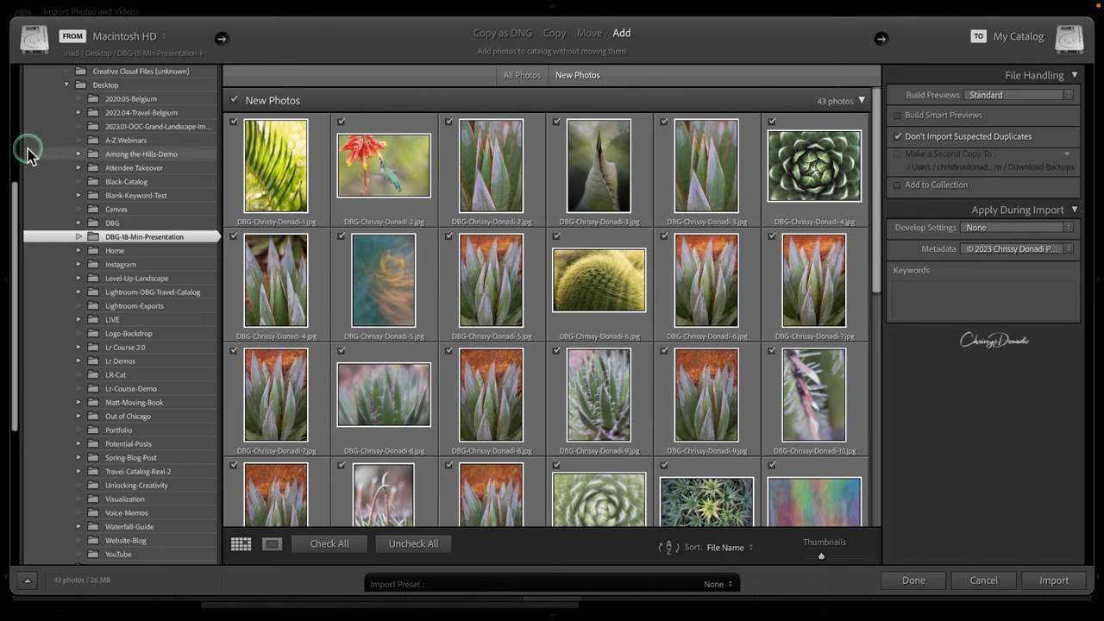
pyautogui.scroll(5, 12, 246)
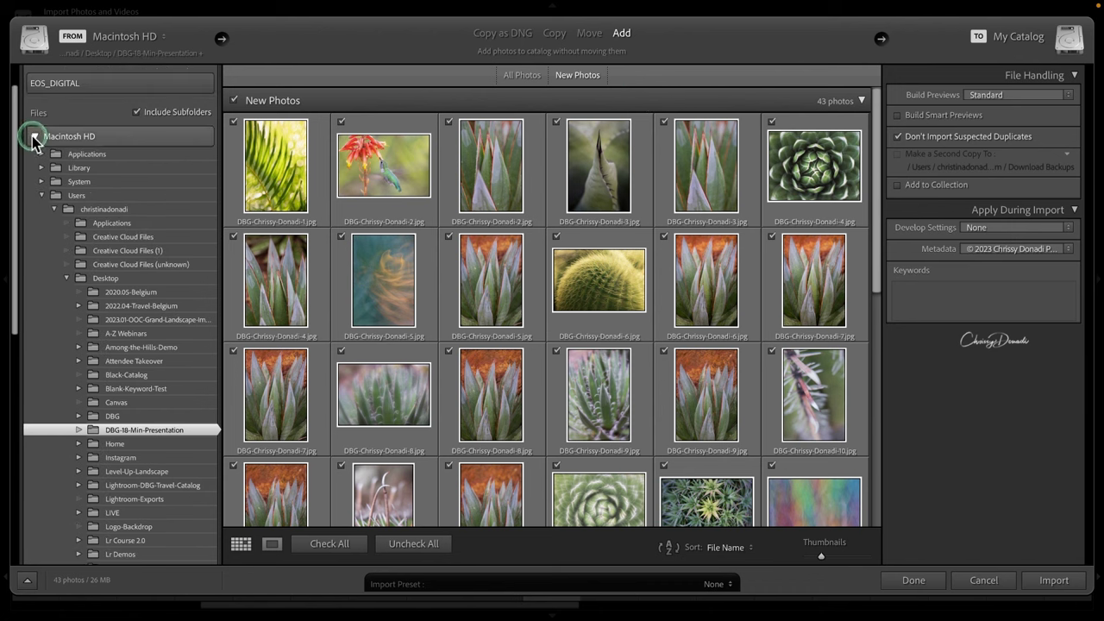
# Select EOS_DIGITAL > DCIM as the import source and set the import mode to Copy
pyautogui.click(35, 138)
pyautogui.click(64, 215)
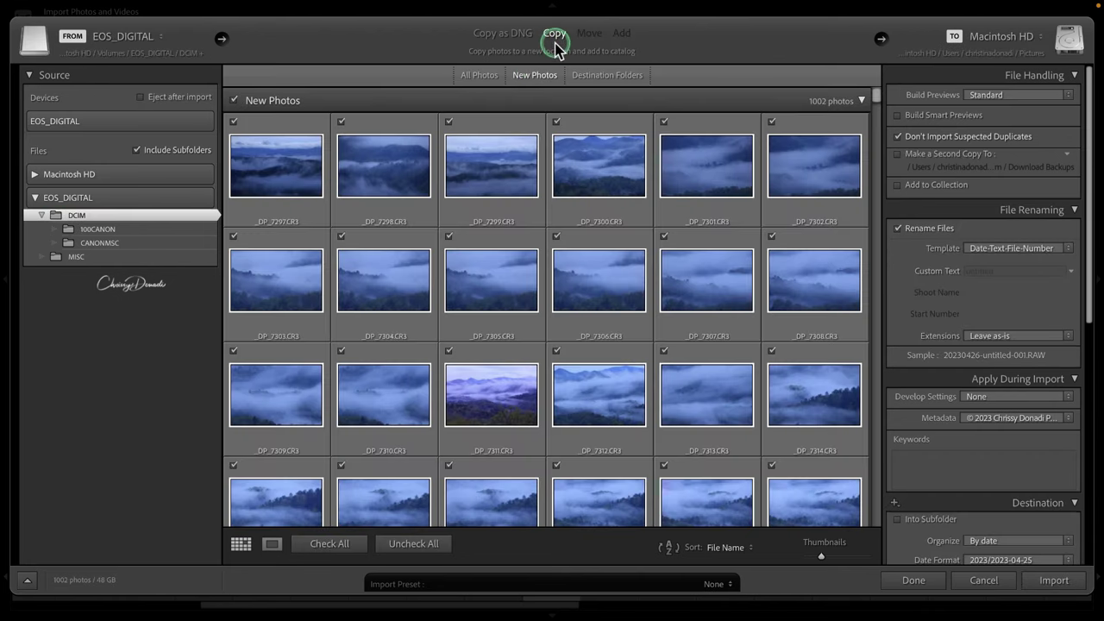
pyautogui.click(561, 37)
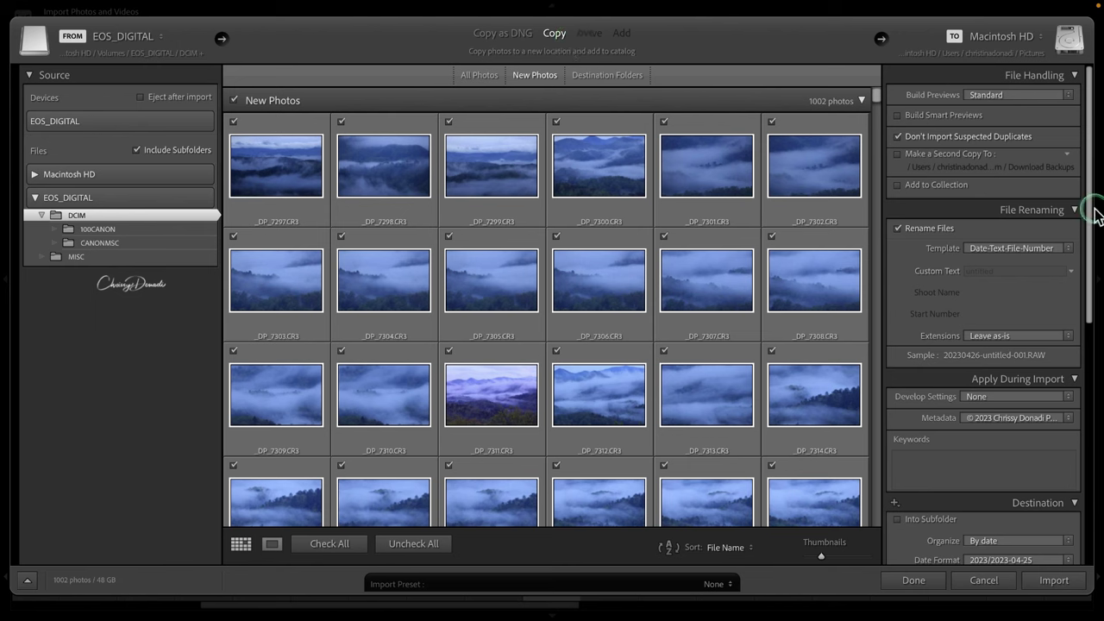
# Check the Destination section and its + button, then cancel the import without importing anything
pyautogui.moveTo(1087, 180); pyautogui.dragTo(1087, 411)
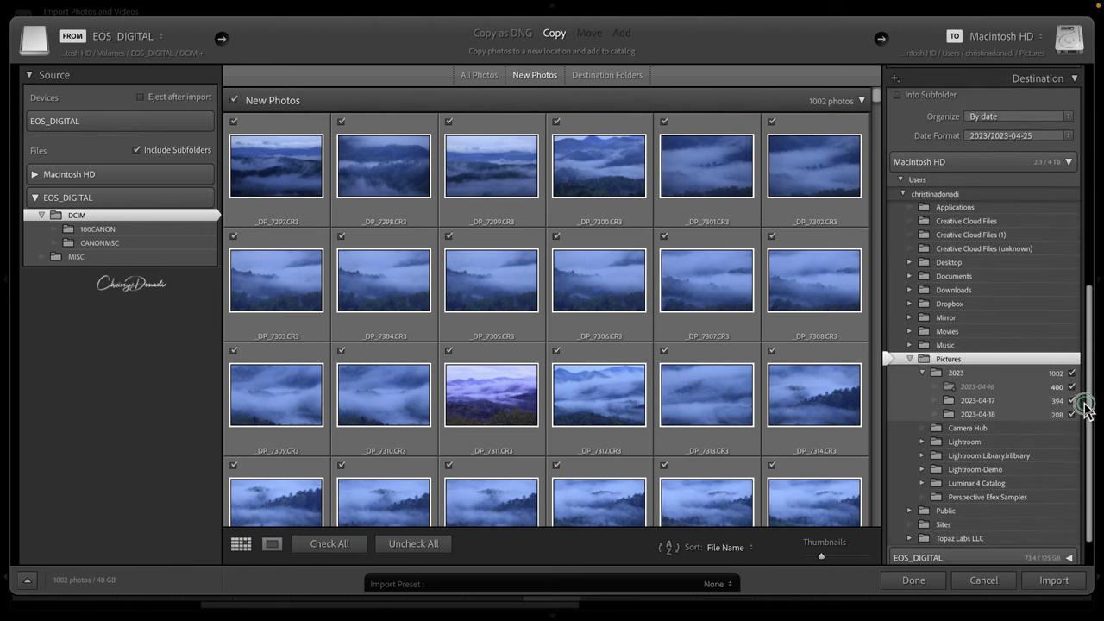
pyautogui.click(901, 79)
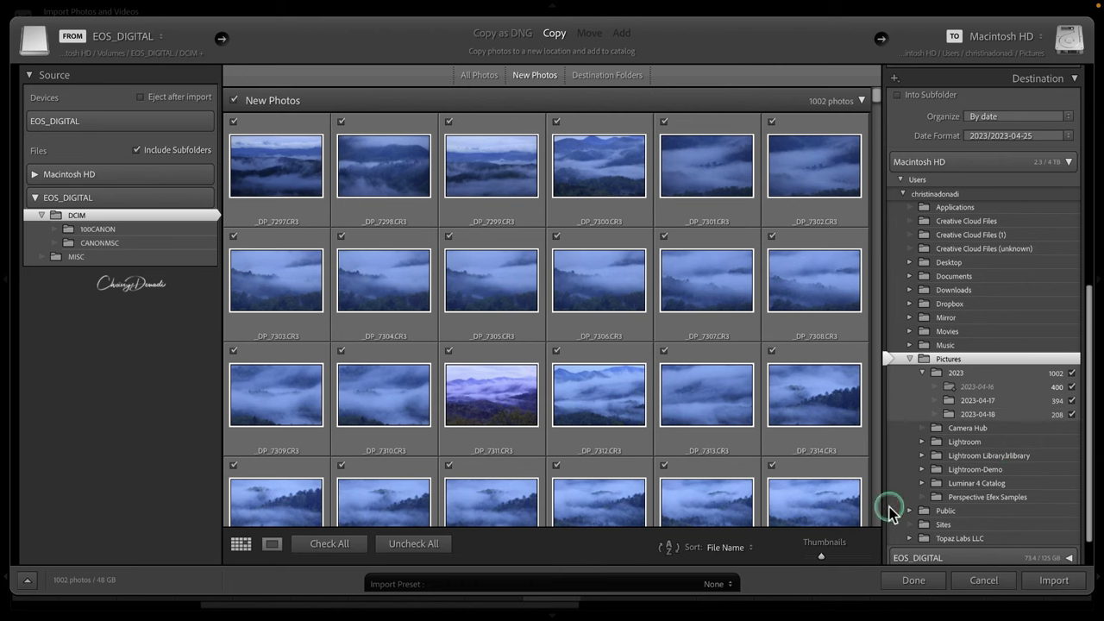
pyautogui.click(981, 581)
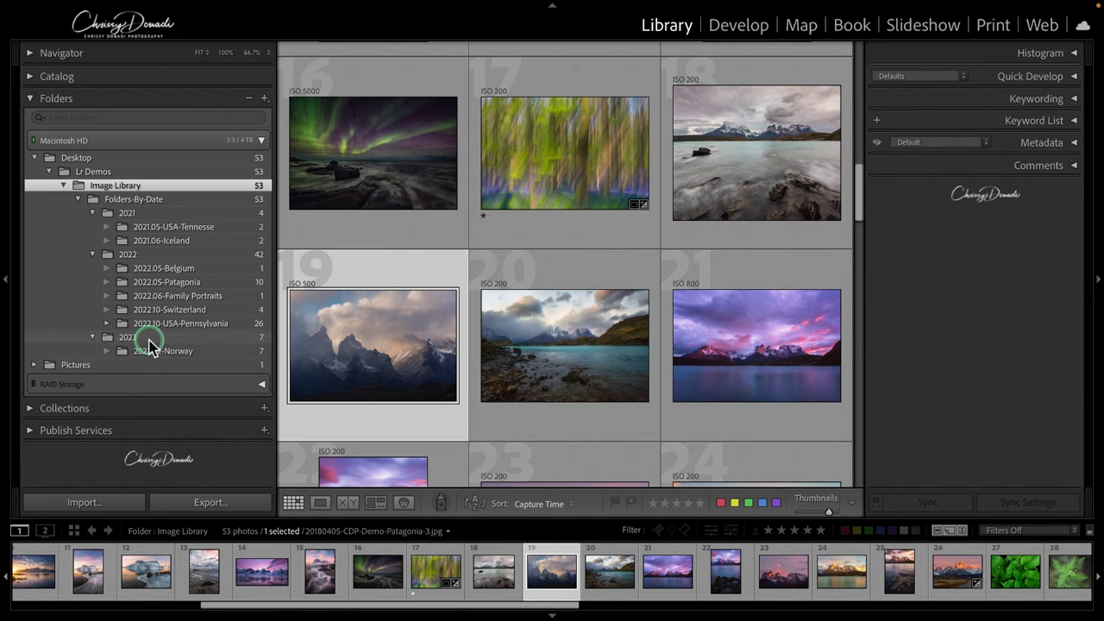
# Add an empty subfolder named 2023.04-Great-Smoky-Mountains-NP under the 2023 folder
pyautogui.click(148, 340)
pyautogui.click(148, 345)
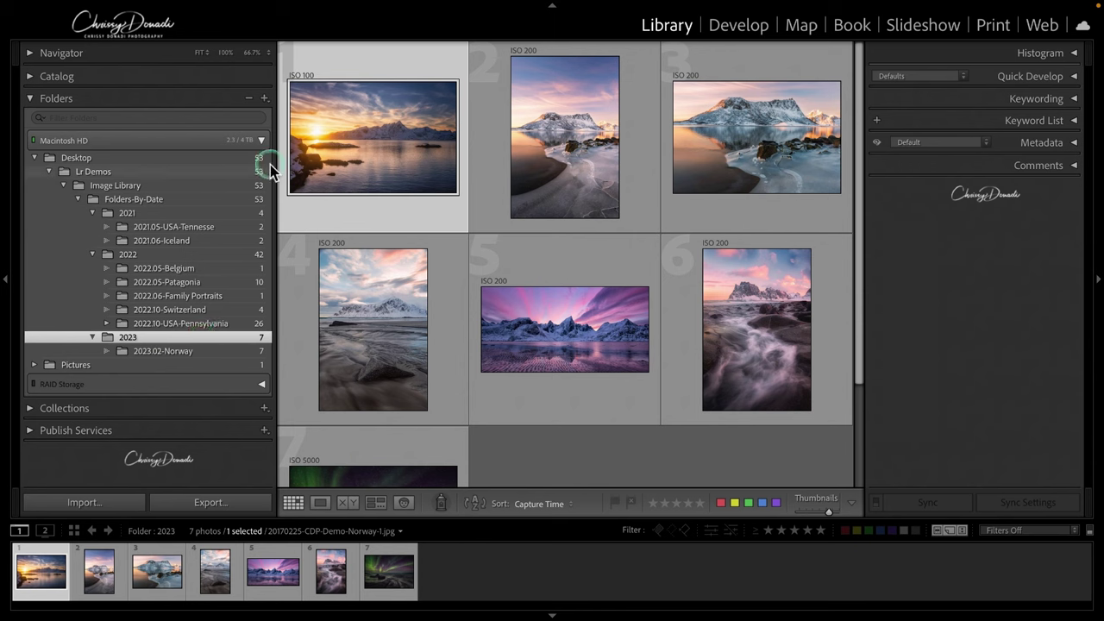
pyautogui.click(266, 101)
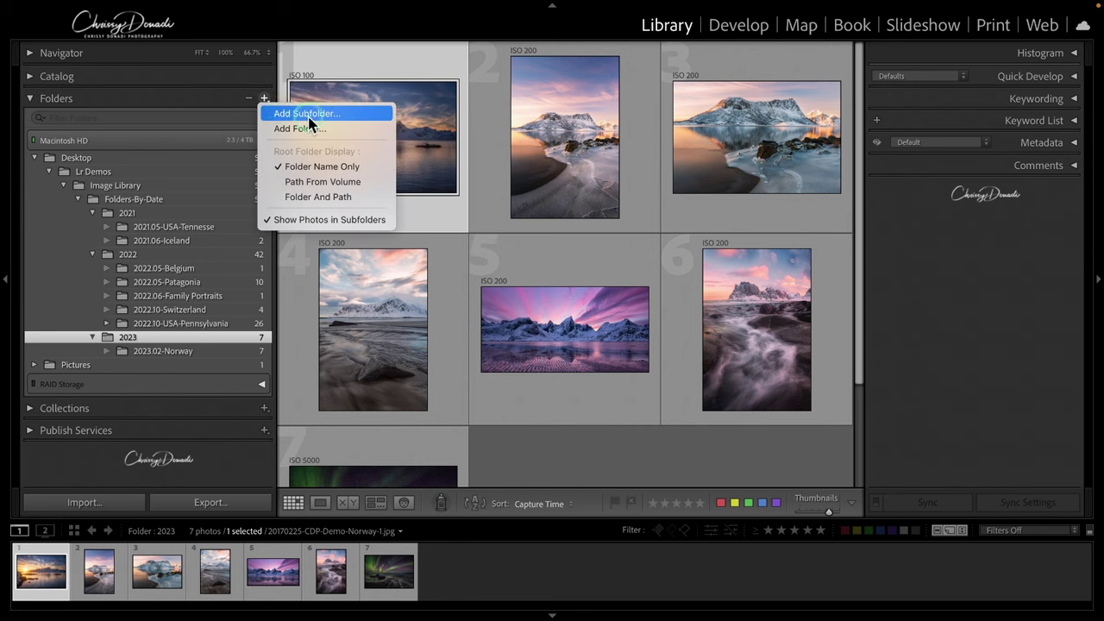
pyautogui.click(309, 116)
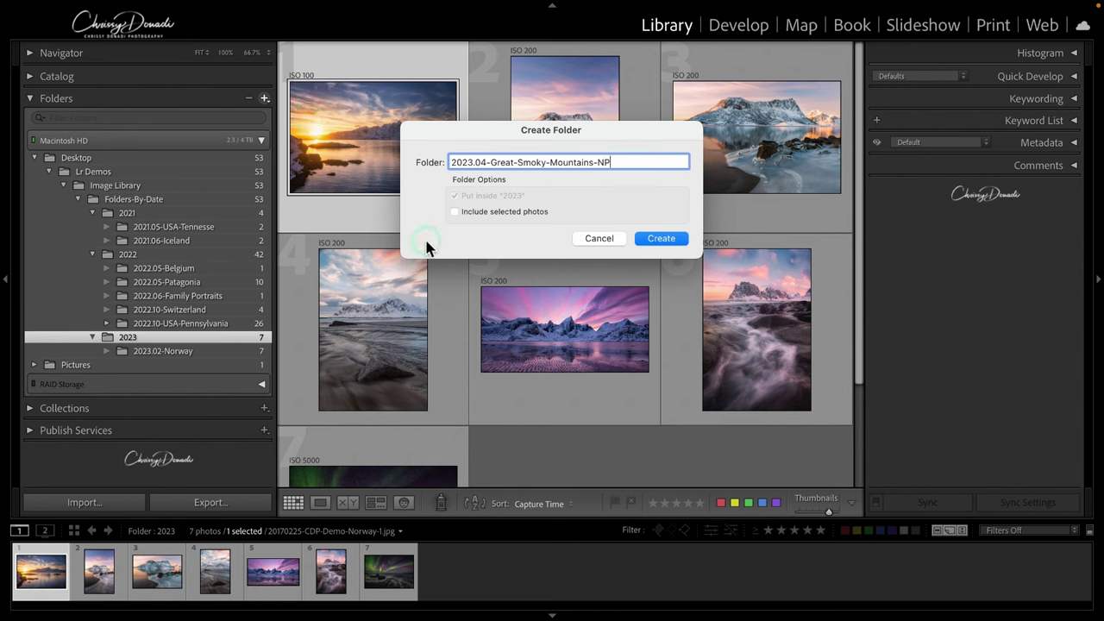
pyautogui.click(663, 242)
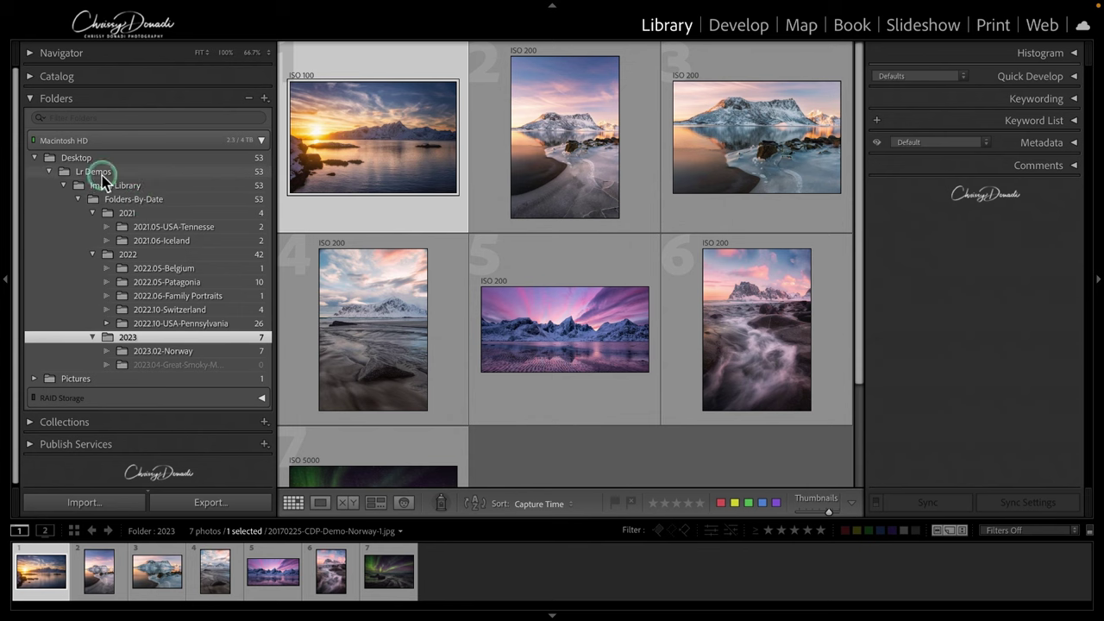
# Choose Import to this Folder on the new 2023.04-Great-Smoky-Mountains-NP folder
pyautogui.click(205, 366)
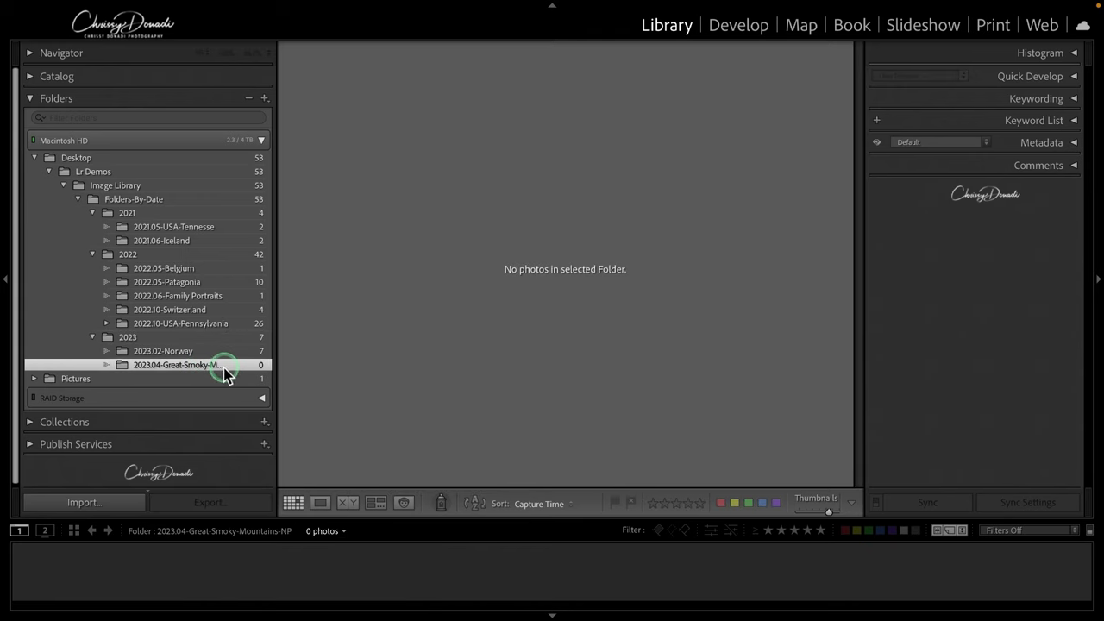
pyautogui.rightClick(226, 371)
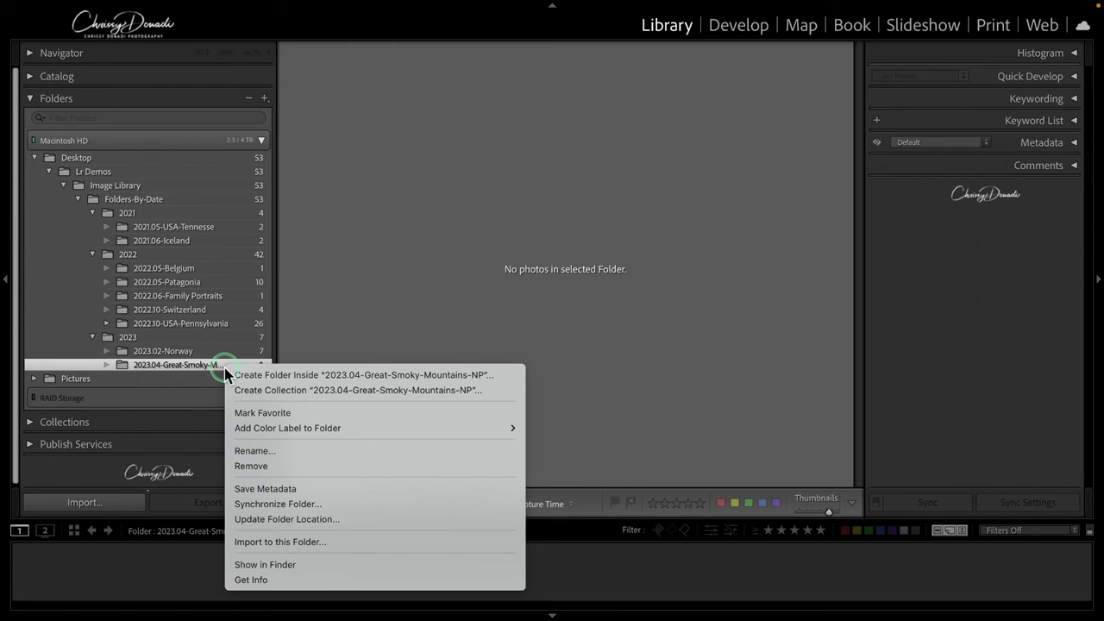
pyautogui.click(325, 551)
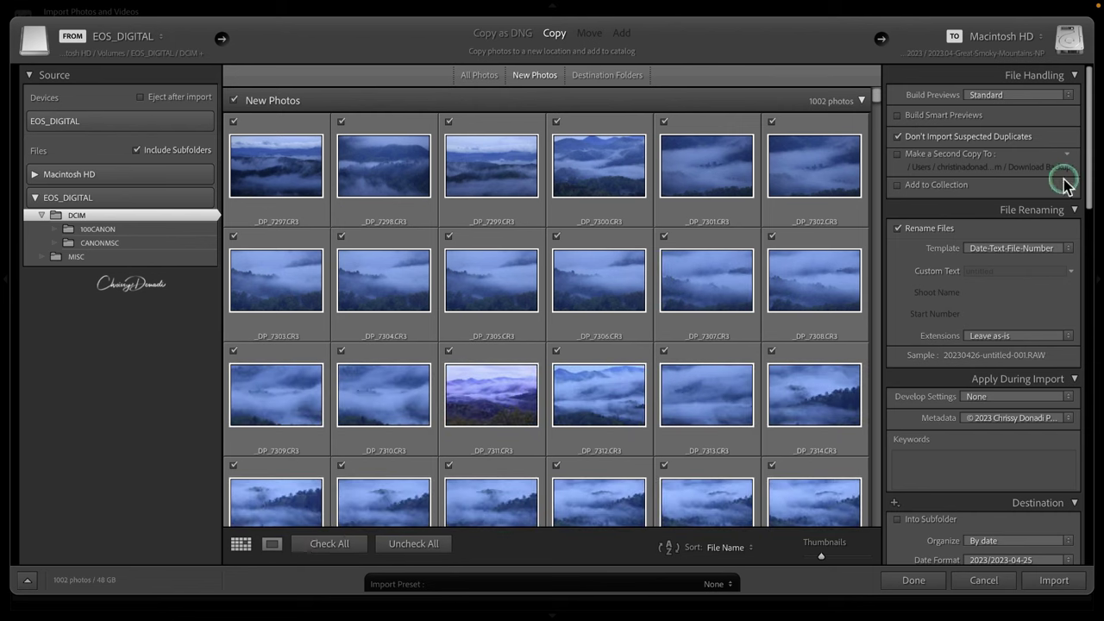
# Set Destination Organize to Into one folder, targeting 2023.04-Great-Smoky-Mountains-NP
pyautogui.moveTo(1090, 168); pyautogui.dragTo(1070, 517)
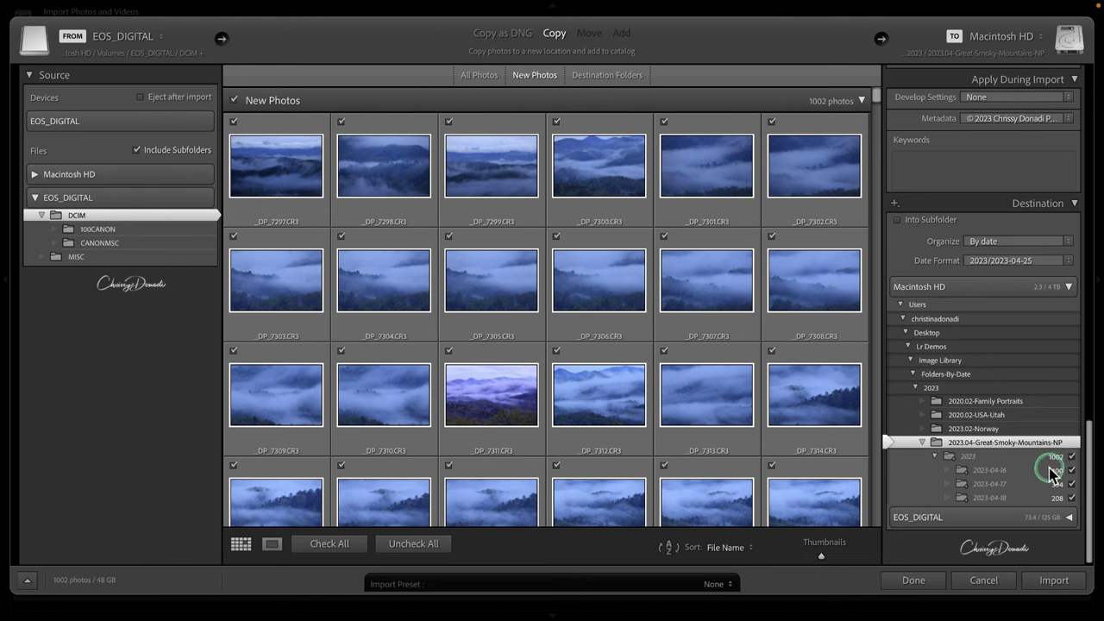
pyautogui.click(1001, 242)
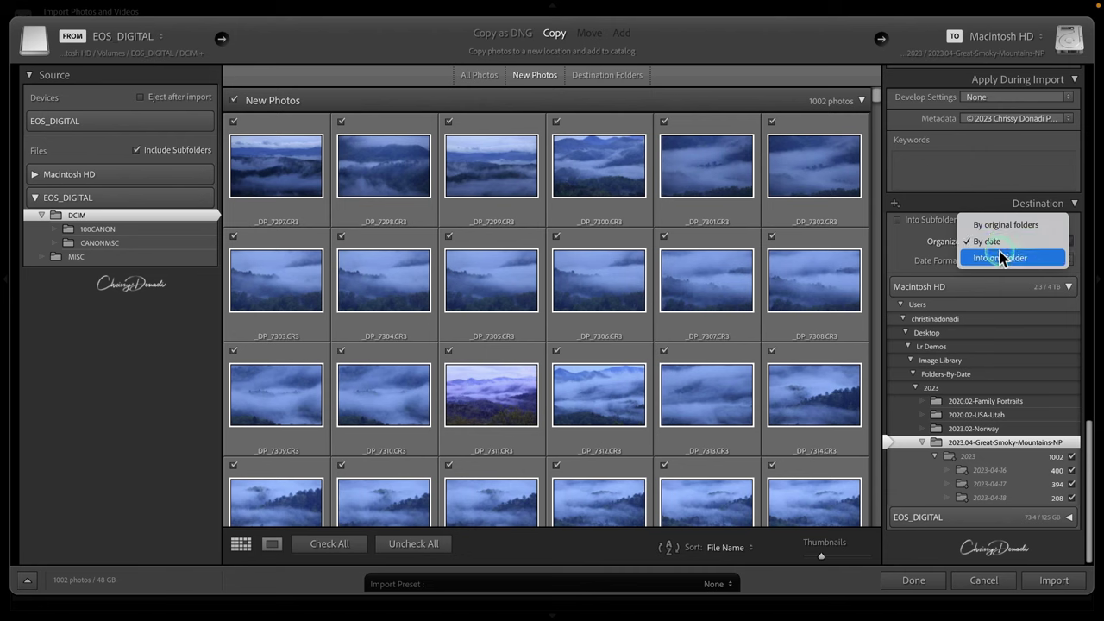
pyautogui.click(997, 258)
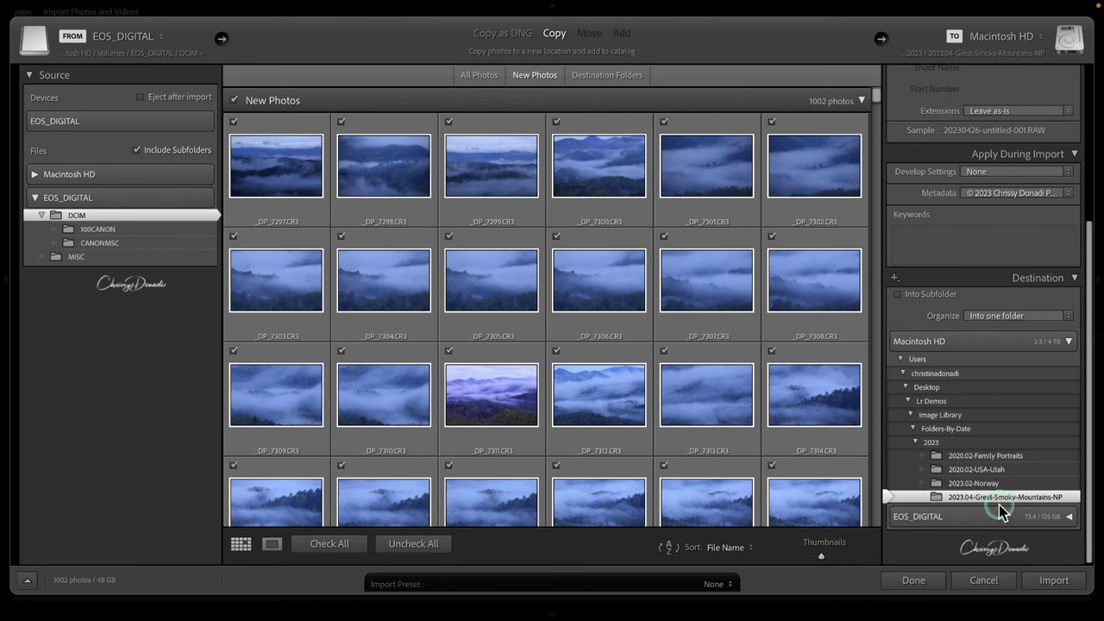
pyautogui.click(1007, 499)
pyautogui.click(992, 498)
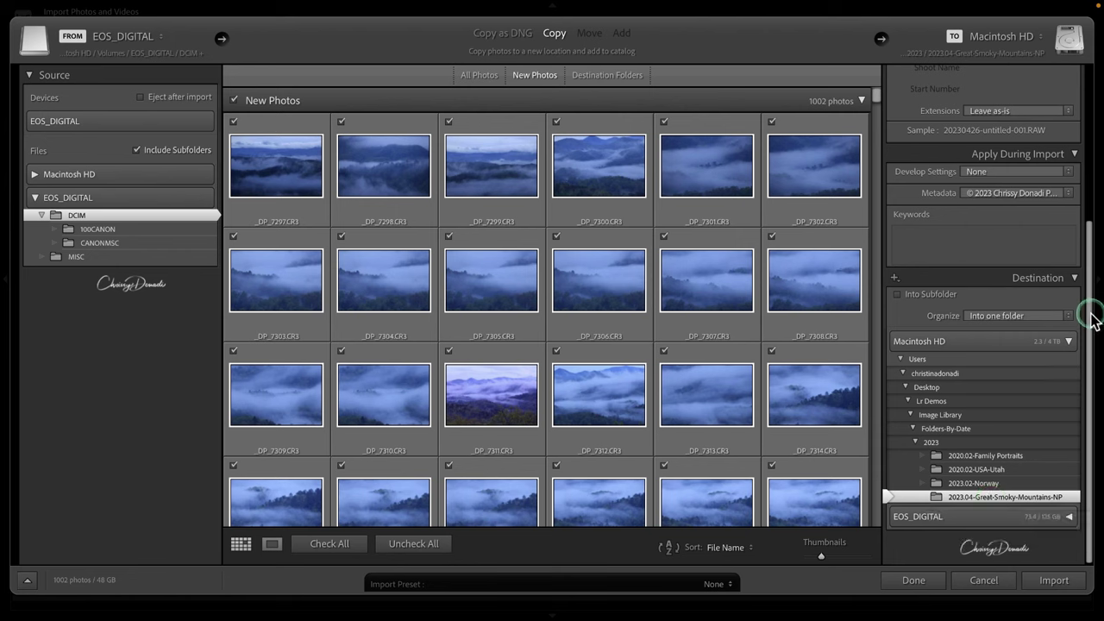
pyautogui.moveTo(1092, 321); pyautogui.dragTo(1086, 135)
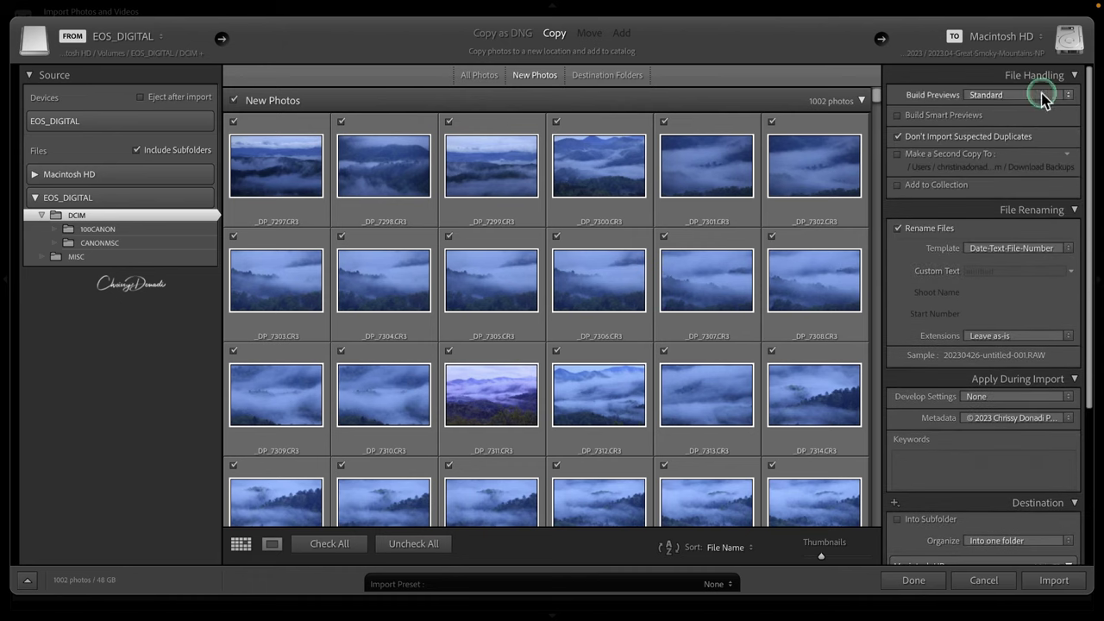